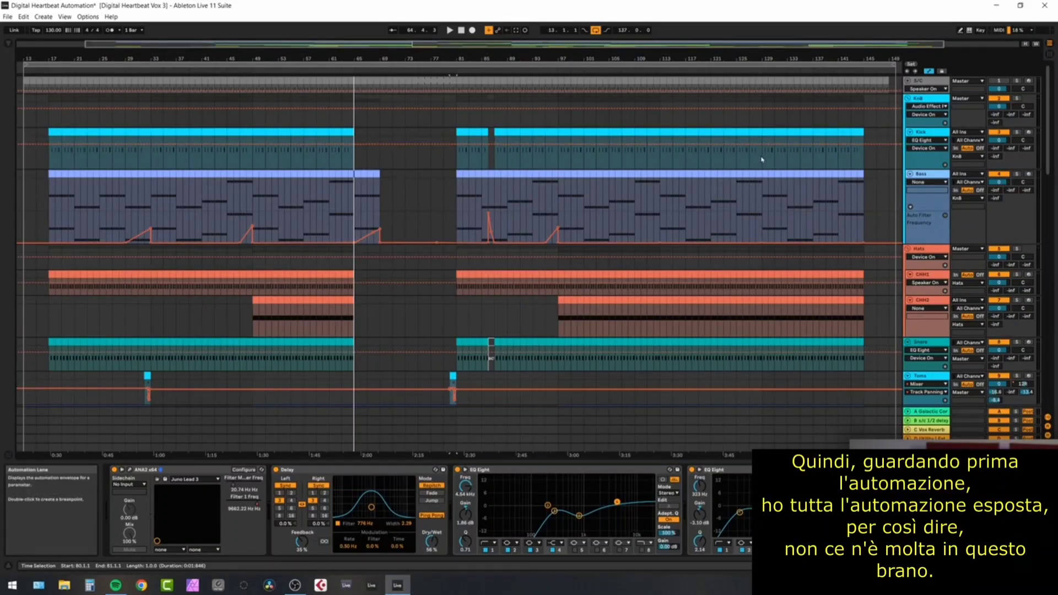
Review the automation lanes of all tracks across the arrangement, from the drums down to the effects.
scroll(761, 160, down, 12)
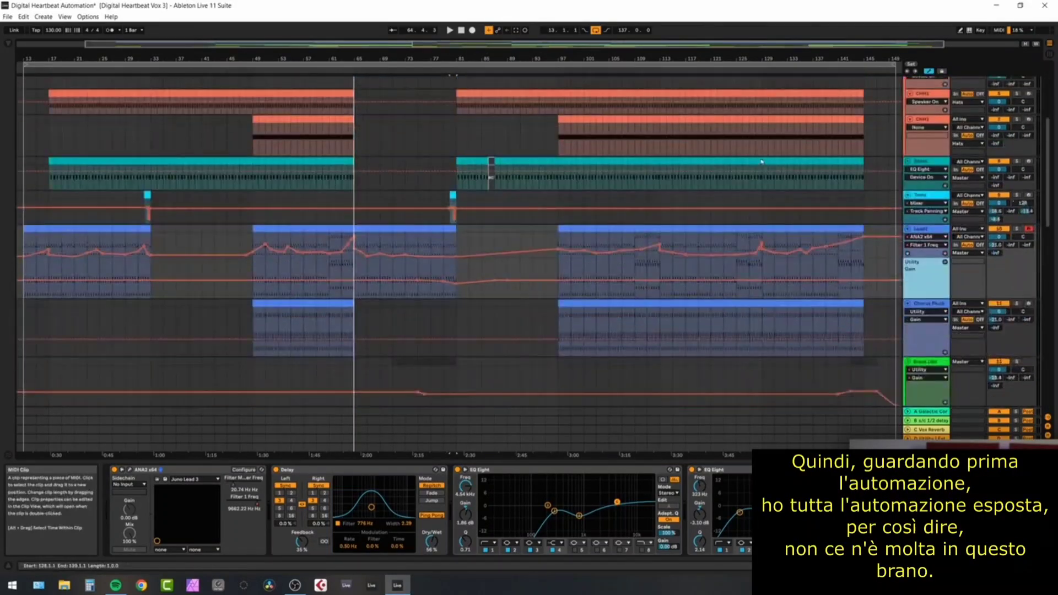
scroll(761, 159, down, 15)
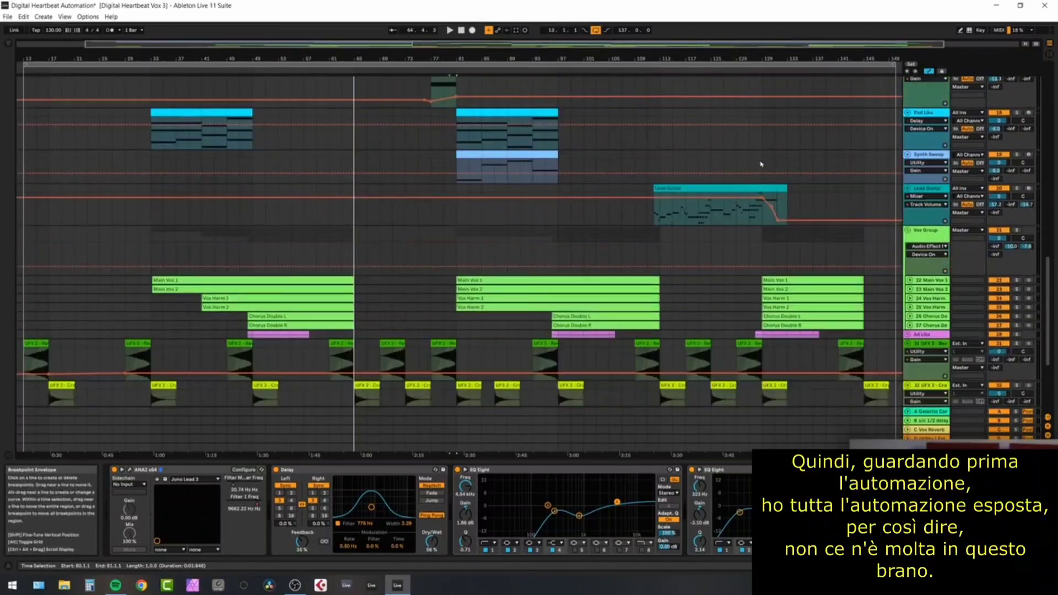
scroll(761, 164, down, 3)
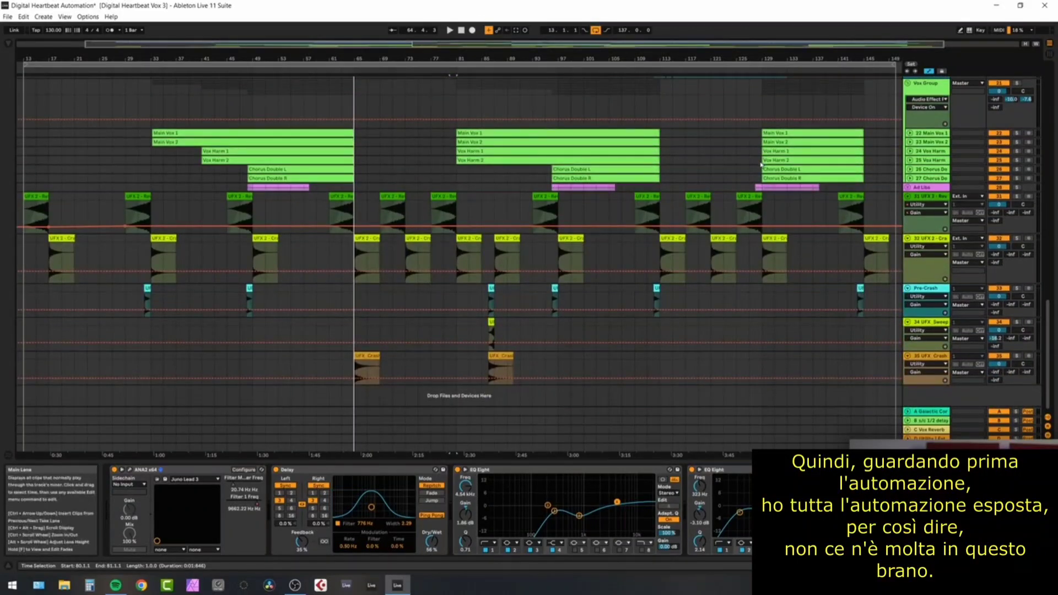
scroll(761, 163, up, 5)
scroll(761, 163, up, 20)
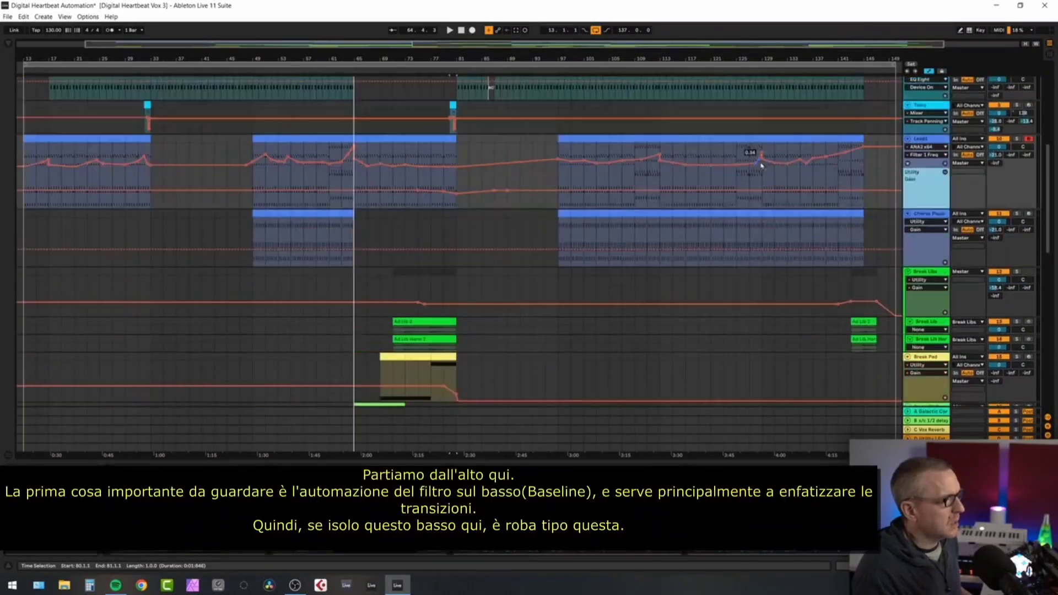
scroll(760, 162, up, 8)
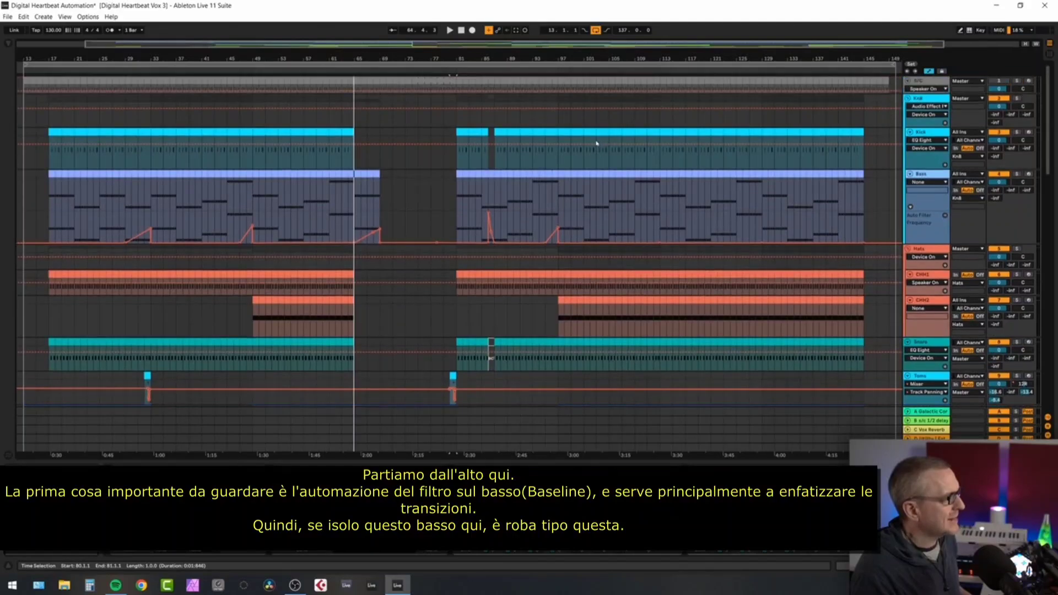
Audition the Bass track's filter sweeps, first soloed and afterward in the full mix at the transition into the break.
click(1018, 174)
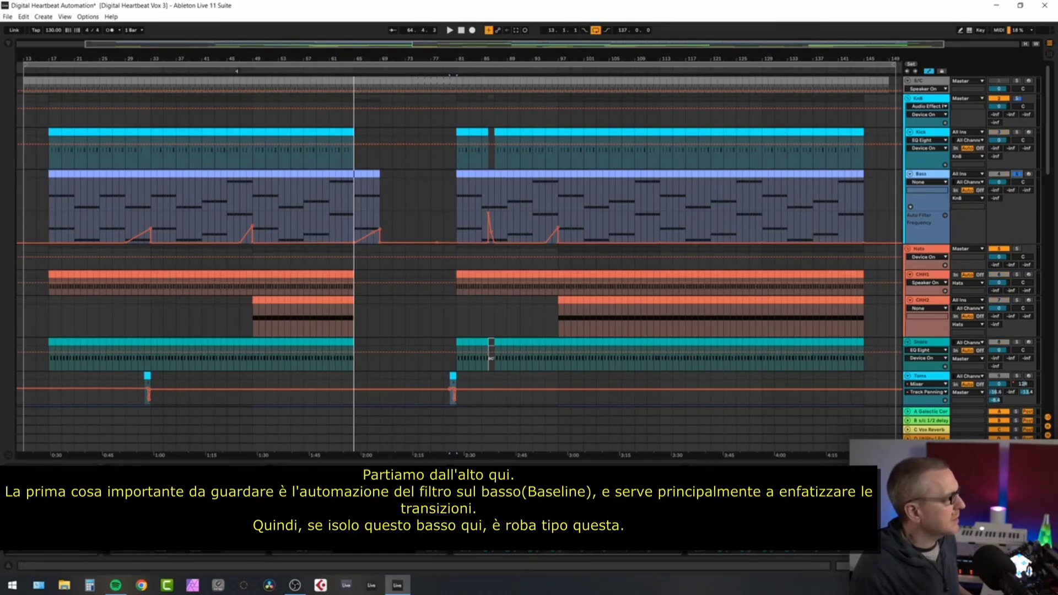
key(space)
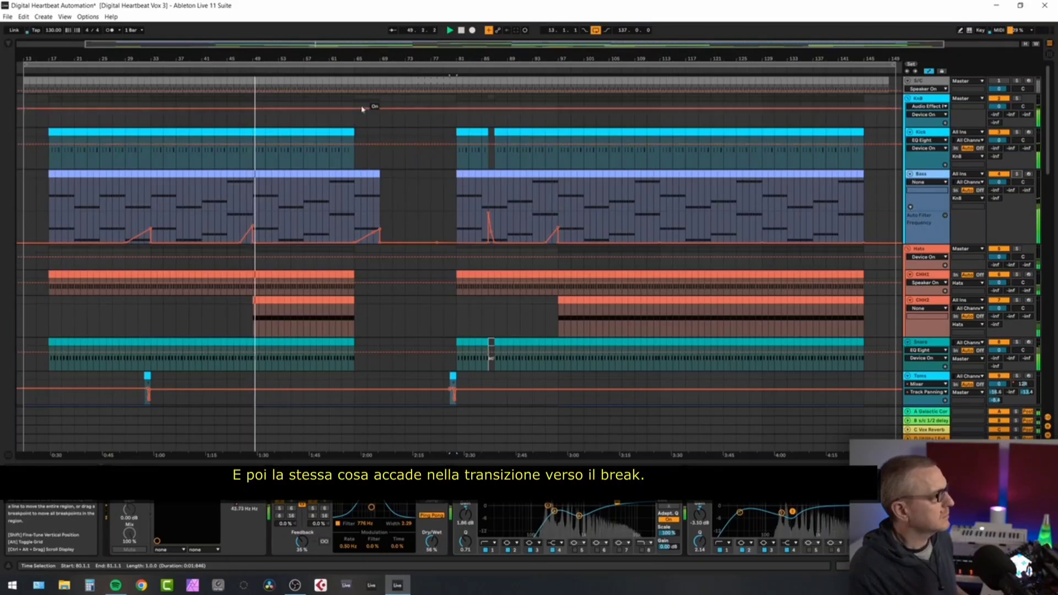
click(352, 71)
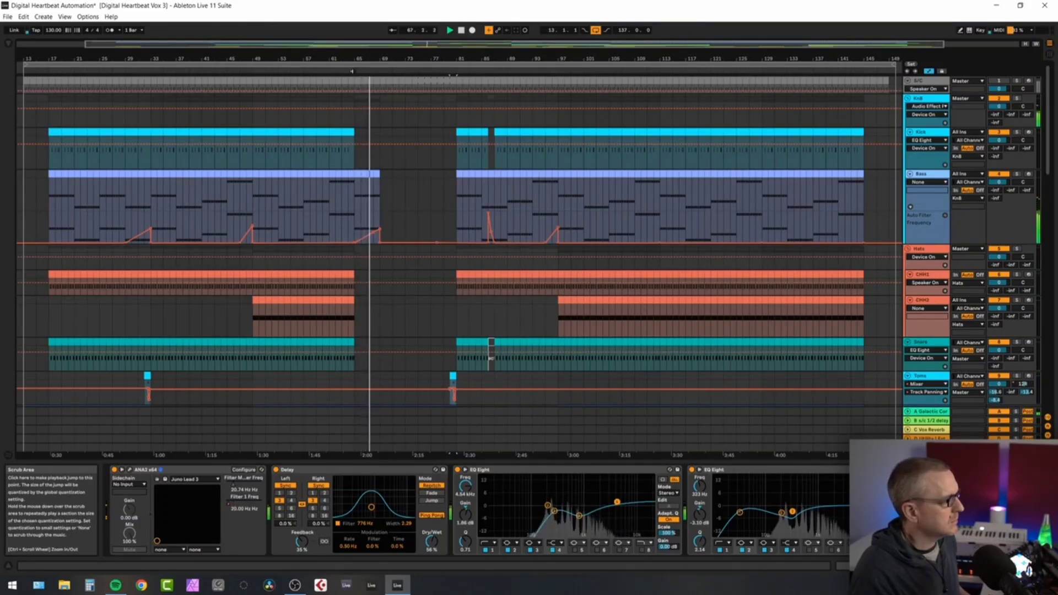
key(space)
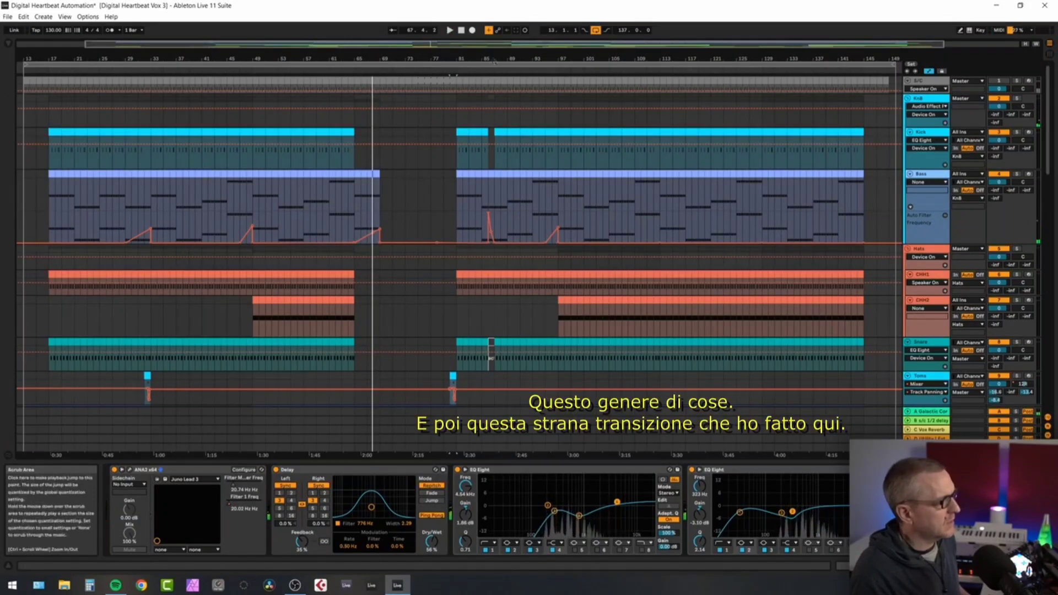
Play the short downward Bass filter sweep around bar 86, where the kick and snare drop out.
mouse_move(490, 59)
mouse_down()
mouse_move(490, 97)
mouse_move(482, 77)
mouse_up()
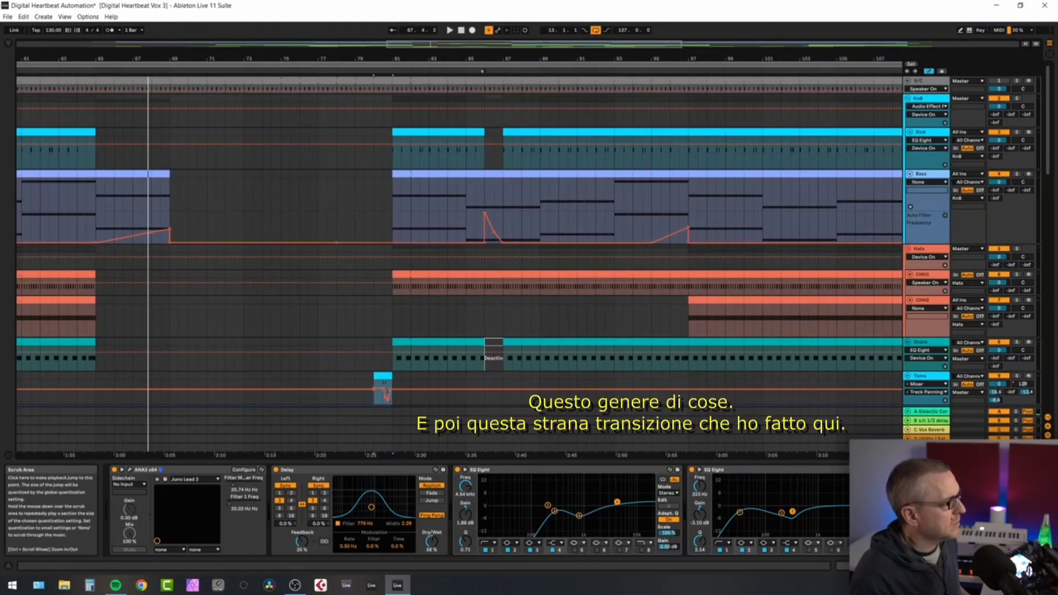
click(483, 71)
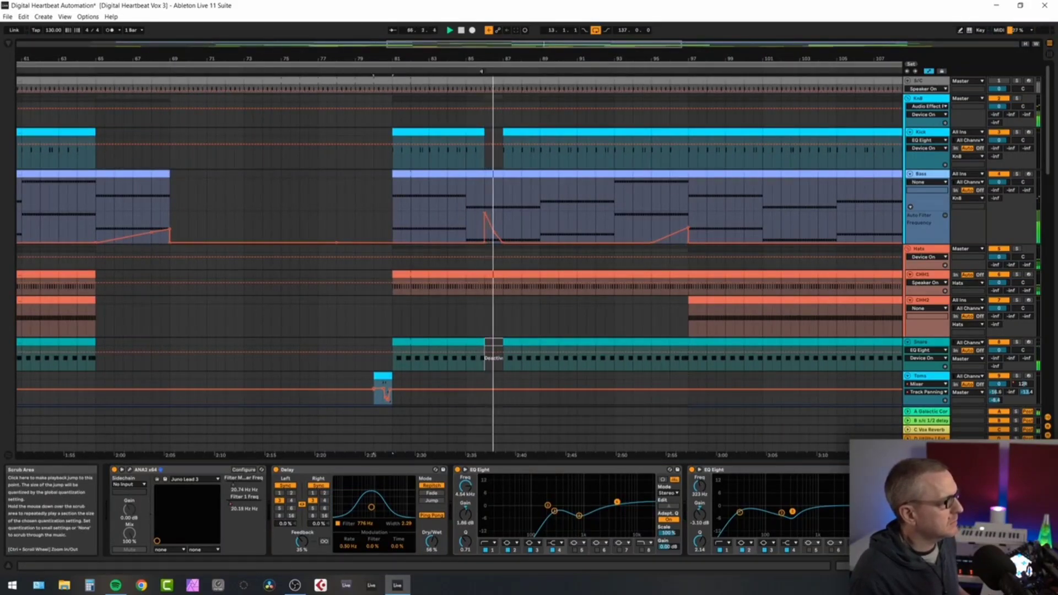
key(space)
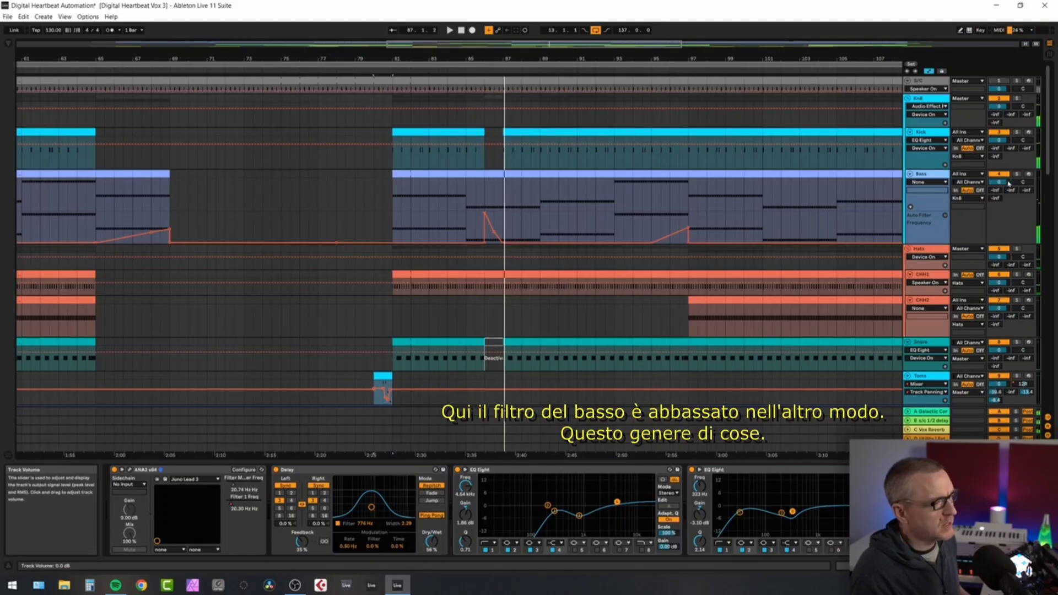
key(space)
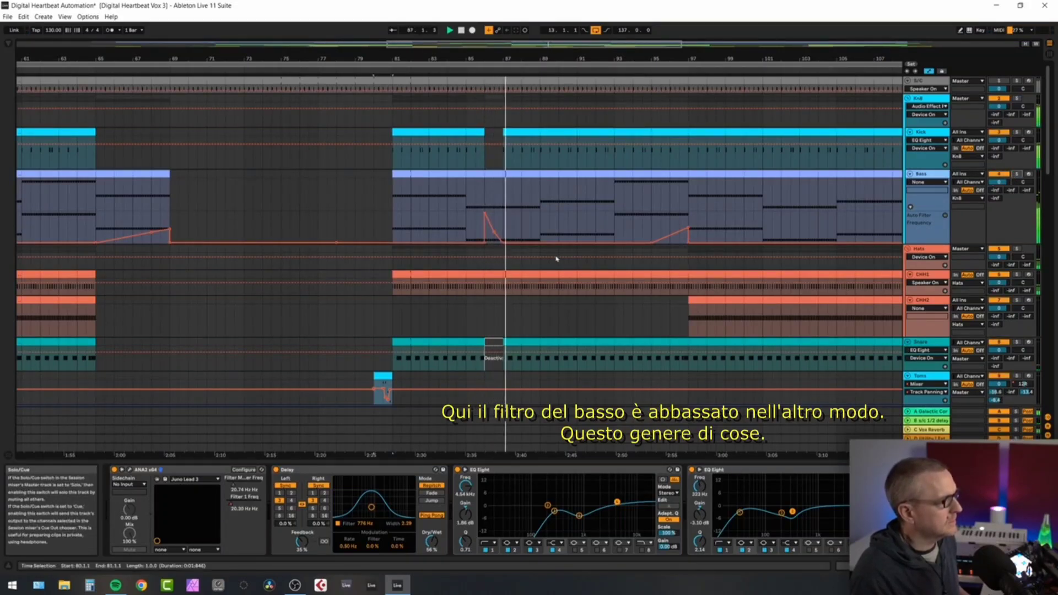
key(space)
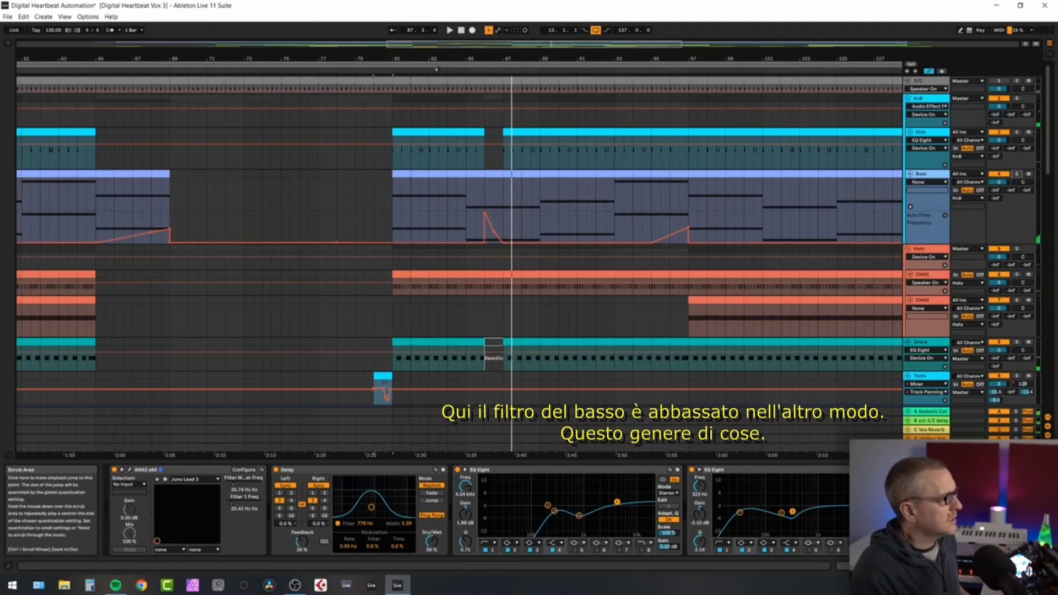
Solo the Toms track and play its fill before bar 81 to hear the track panning automation.
drag(441, 58, 441, 23)
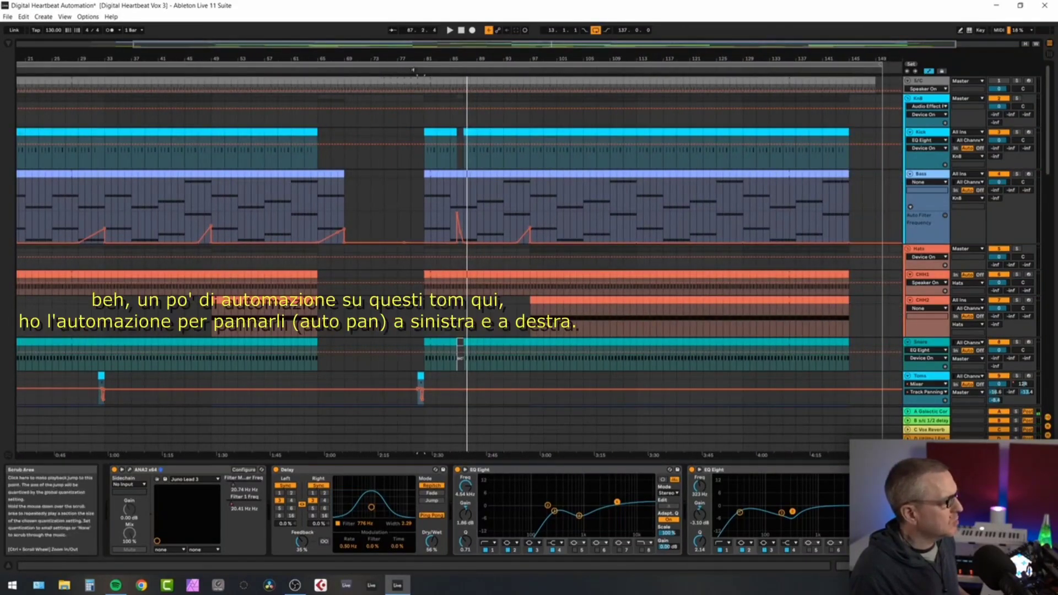
drag(418, 60, 419, 117)
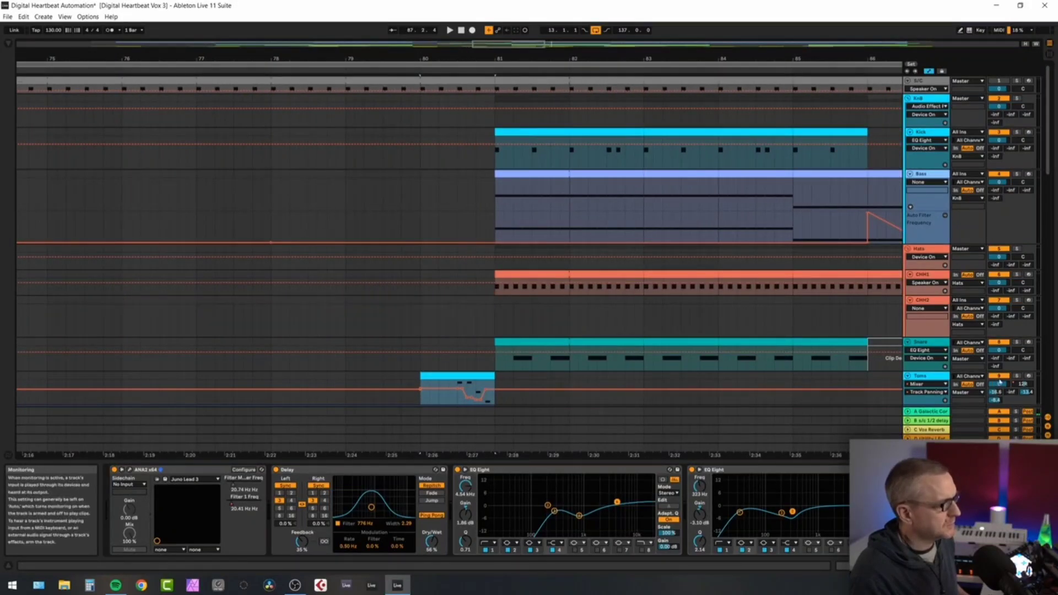
click(1016, 375)
click(457, 375)
key(space)
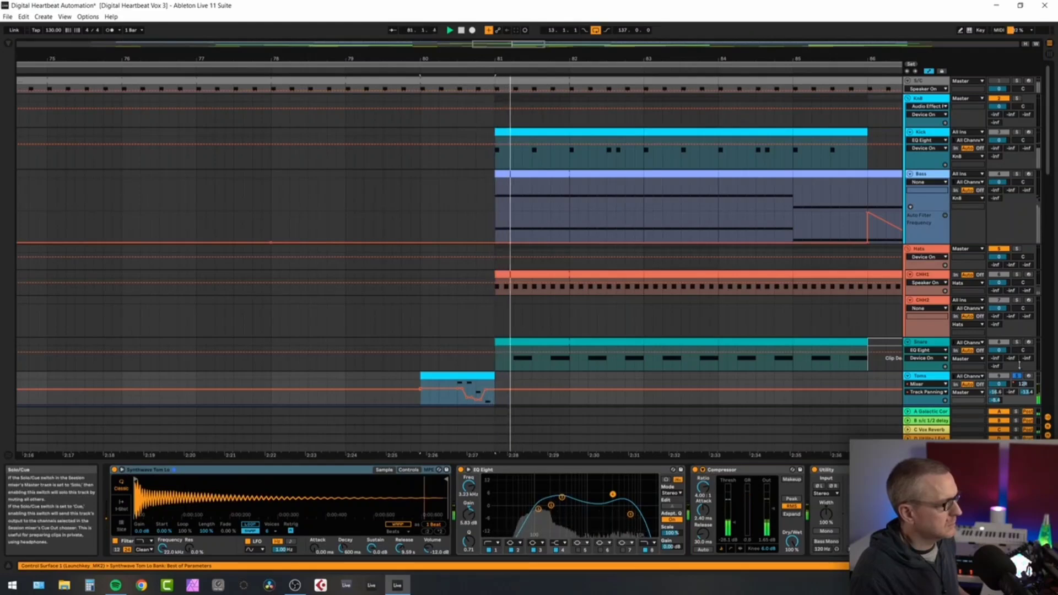
Solo the Lead1 track, play its Filter 1 Freq automation up to the break, and turn solo off again.
scroll(680, 236, down, 5)
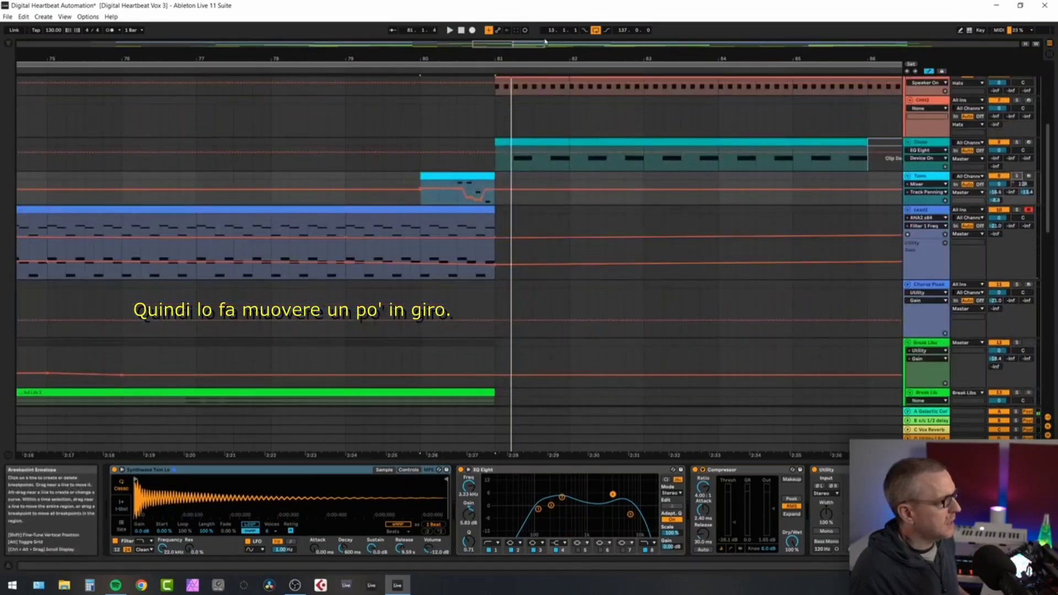
drag(545, 58, 546, 11)
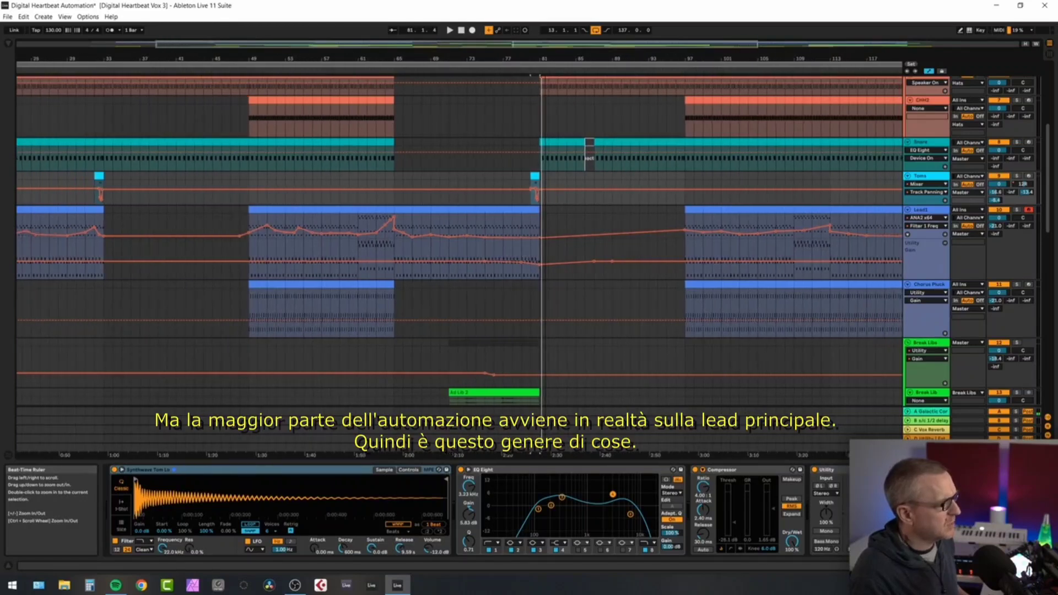
click(1016, 210)
click(338, 70)
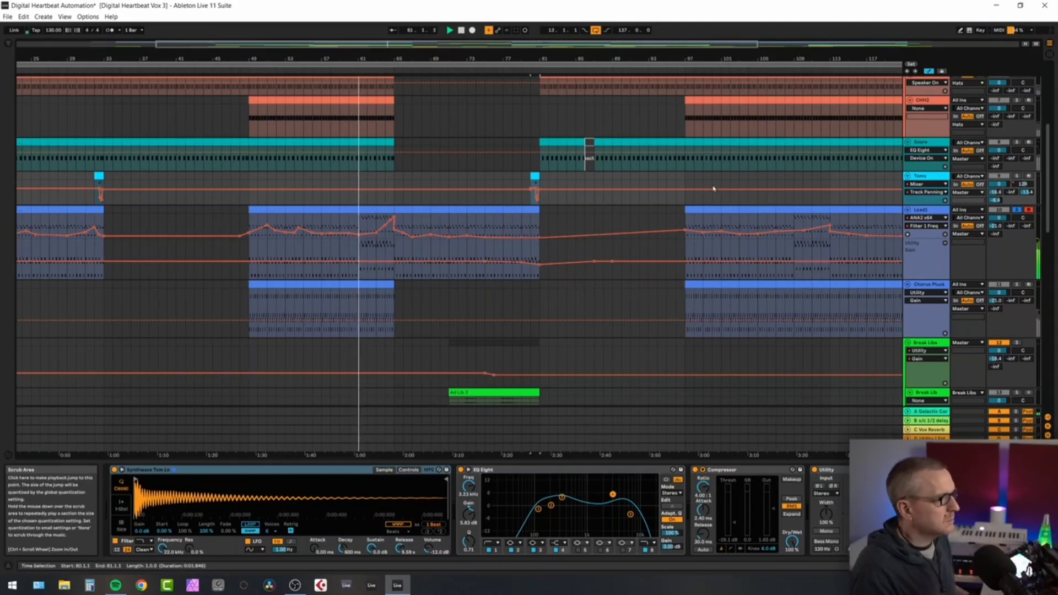
click(1017, 210)
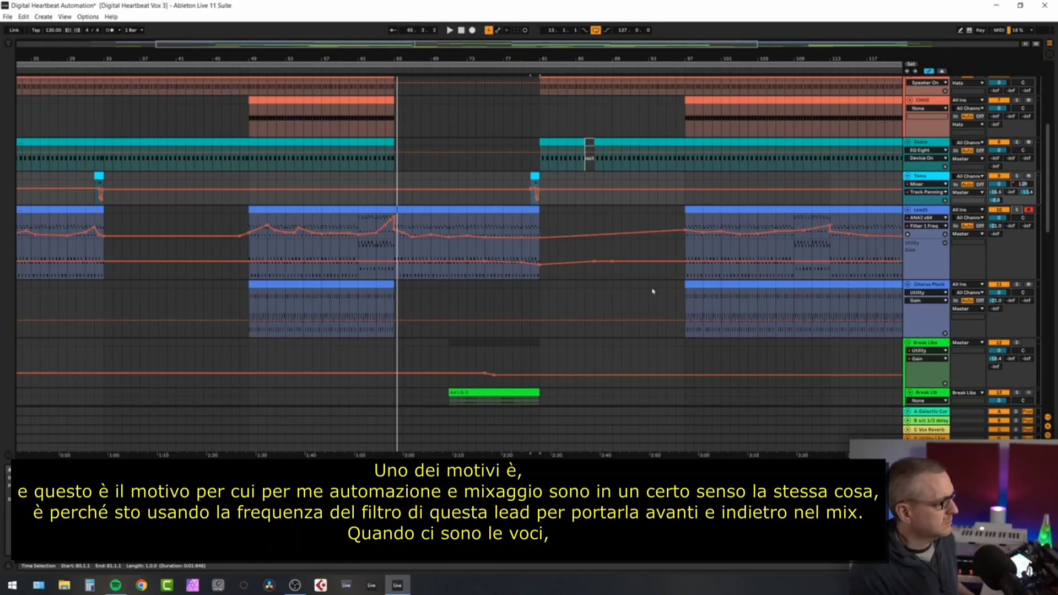
Play the passage before the break to compare the Lead1 filter opening against the vocals in the full mix.
click(329, 77)
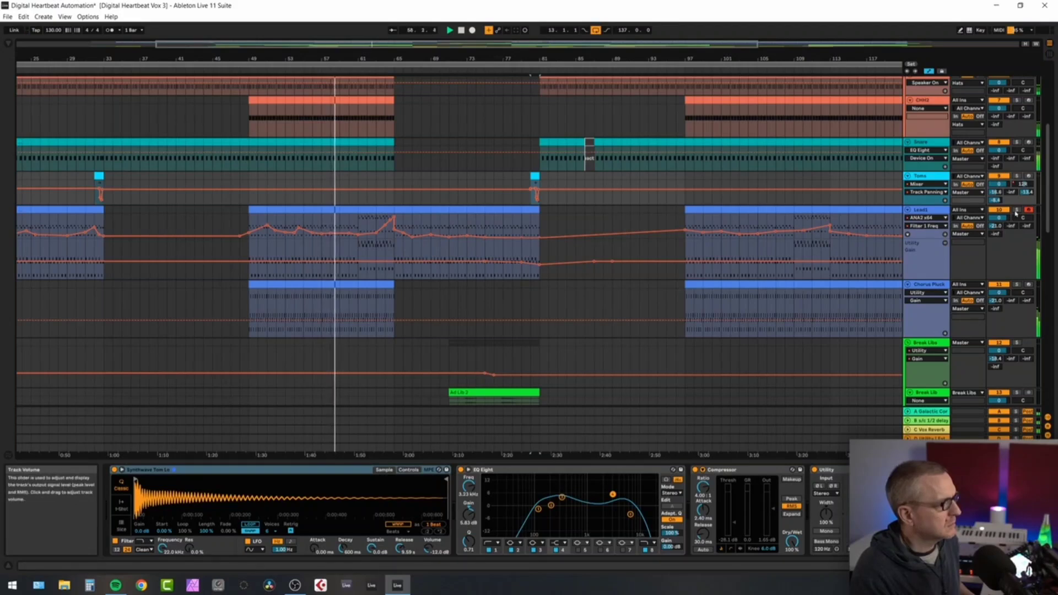
click(1017, 210)
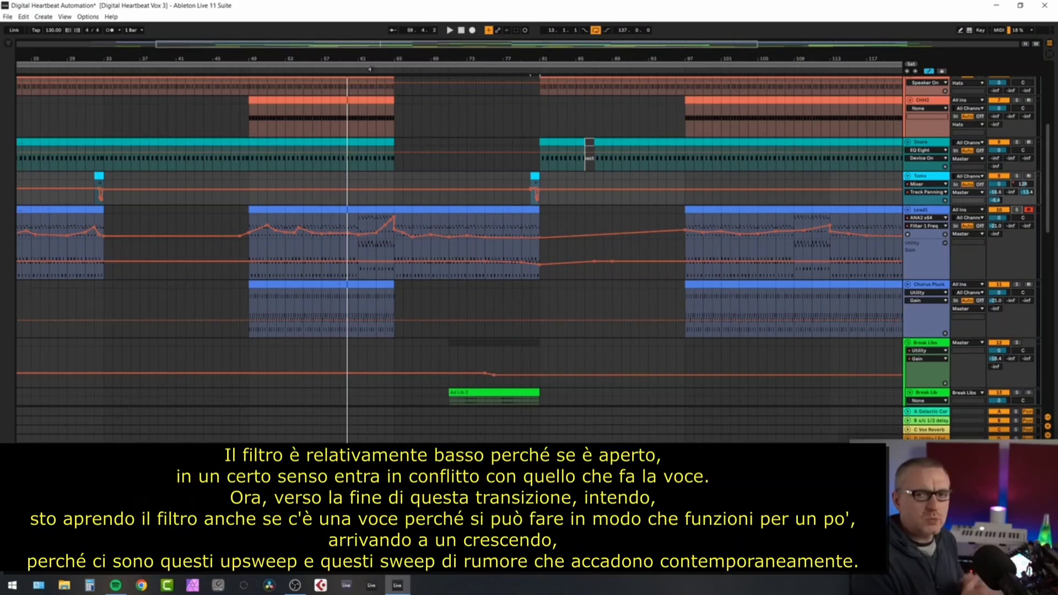
click(370, 70)
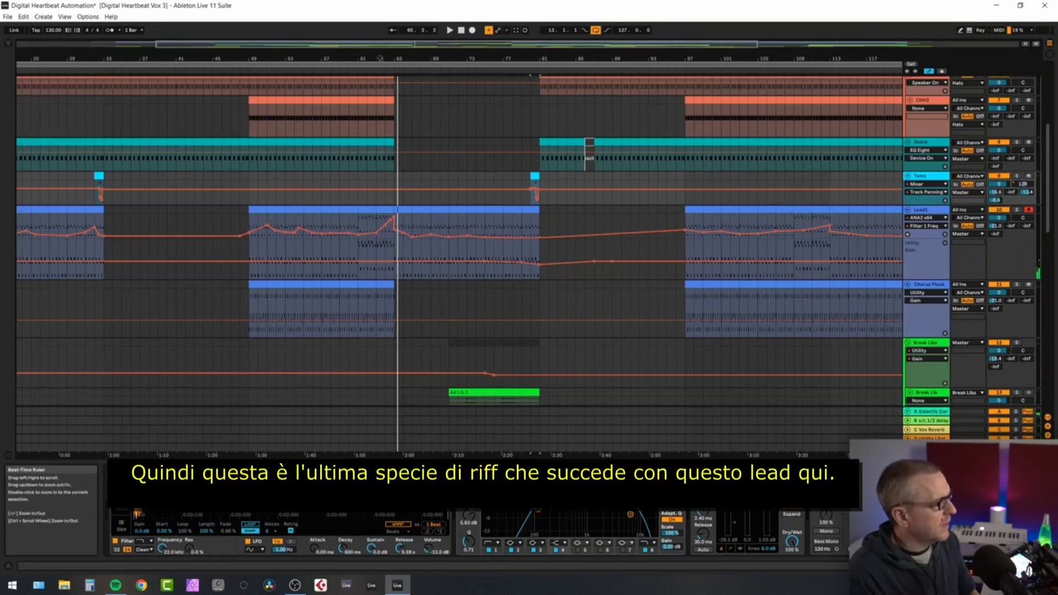
Audition the final Lead1 riff leading into the break, first soloed and again within the full mix.
click(1016, 209)
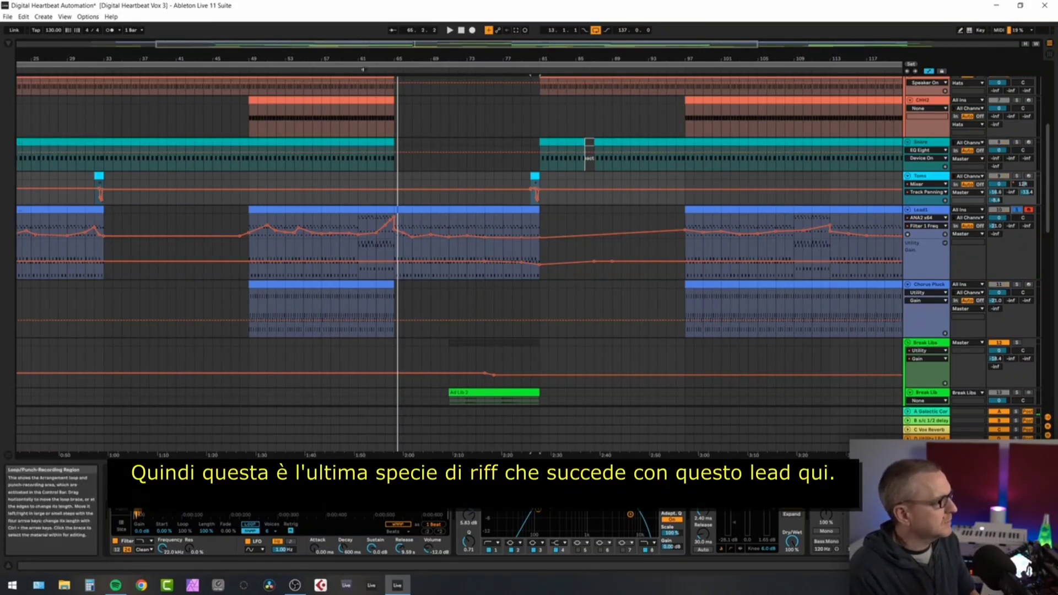
click(370, 69)
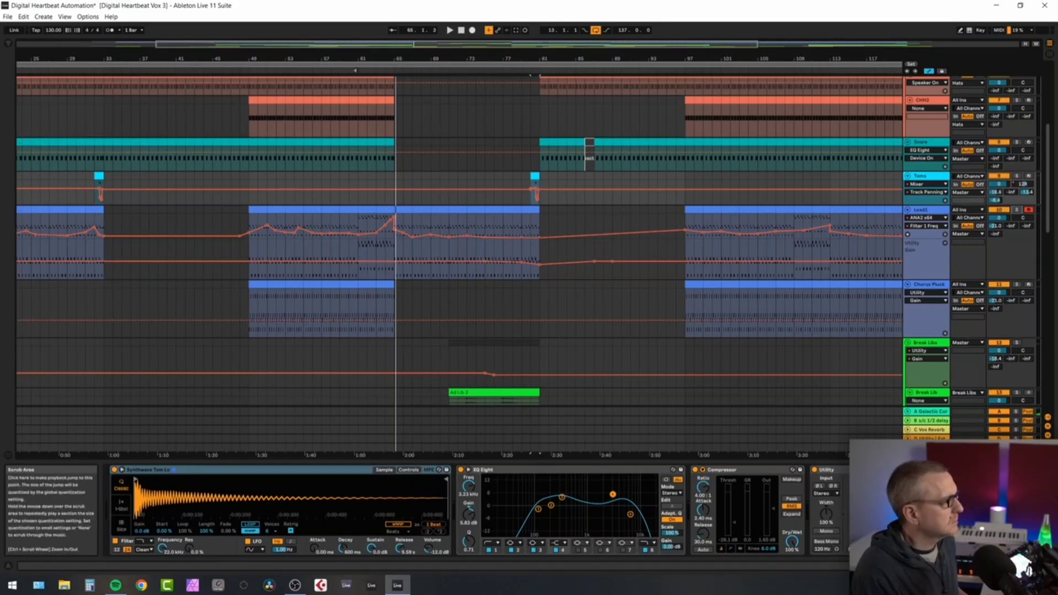
click(357, 70)
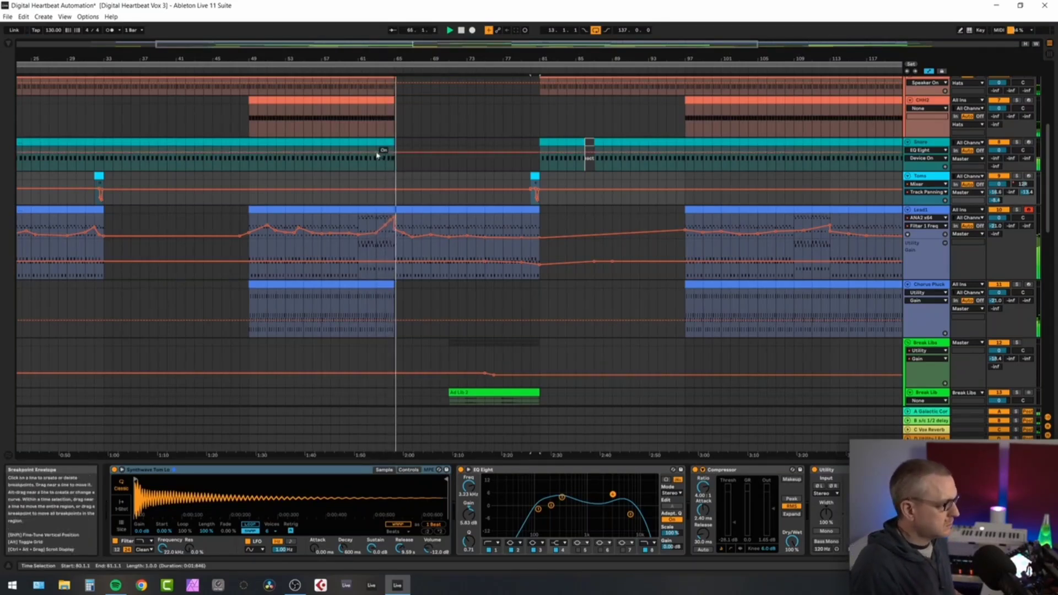
key(space)
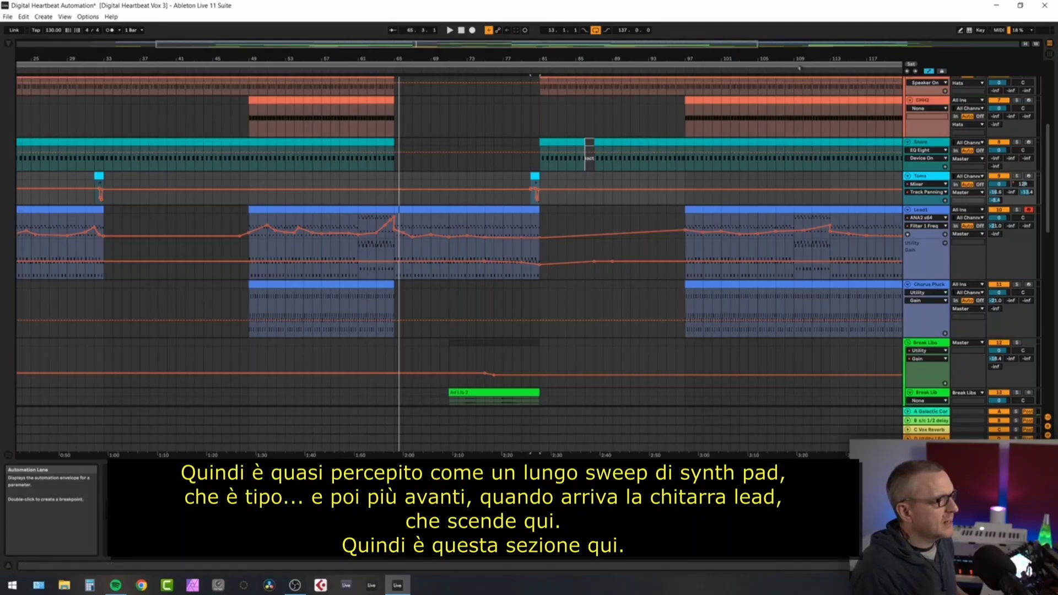
Select bars 113 to 129 on the Lead1 track, where the lead guitar enters, and play that section.
drag(799, 57, 610, 55)
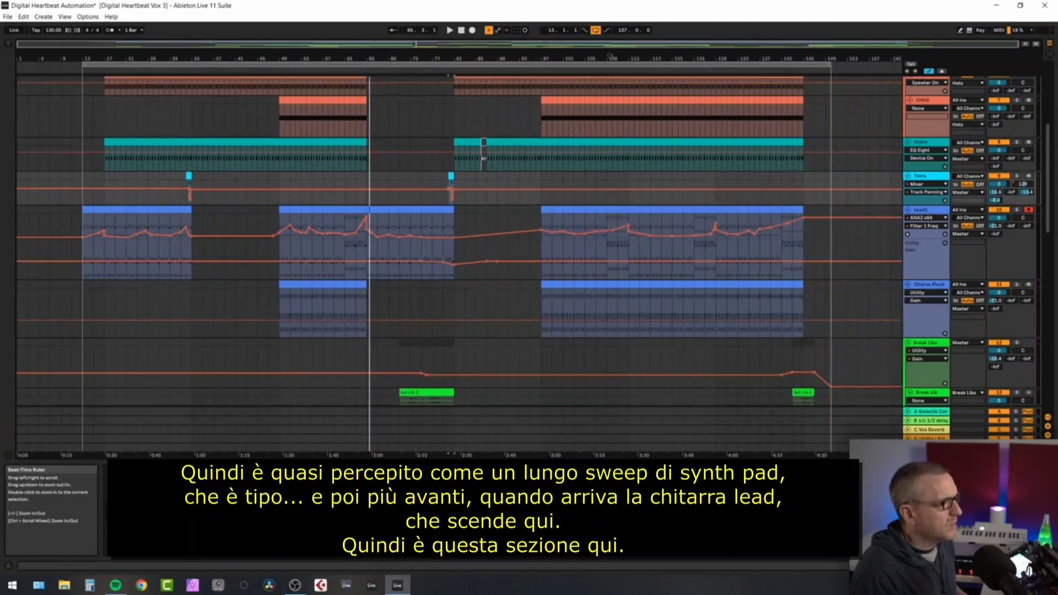
scroll(743, 356, down, 15)
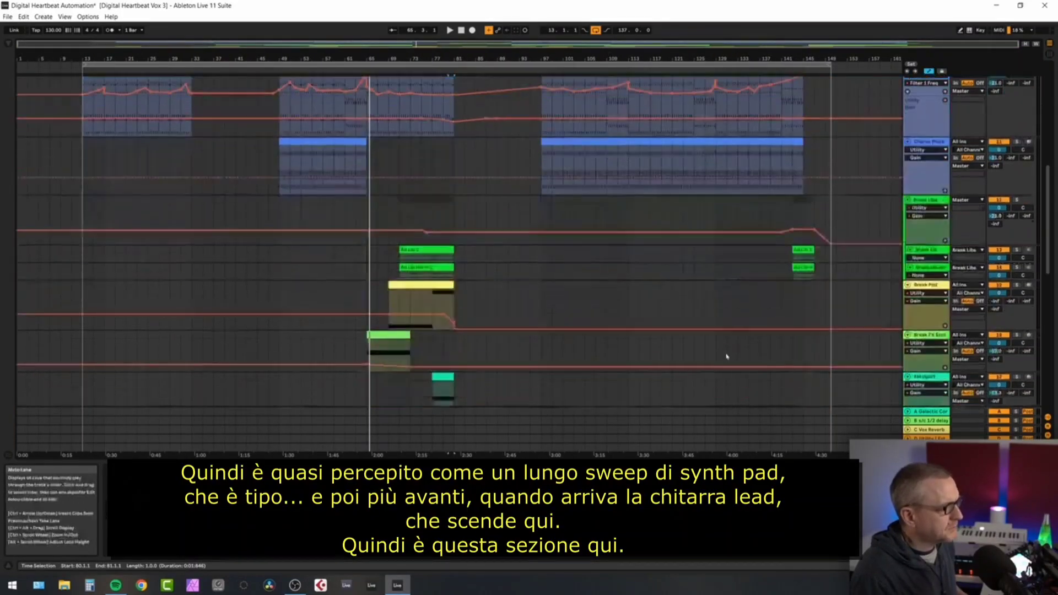
scroll(700, 286, up, 10)
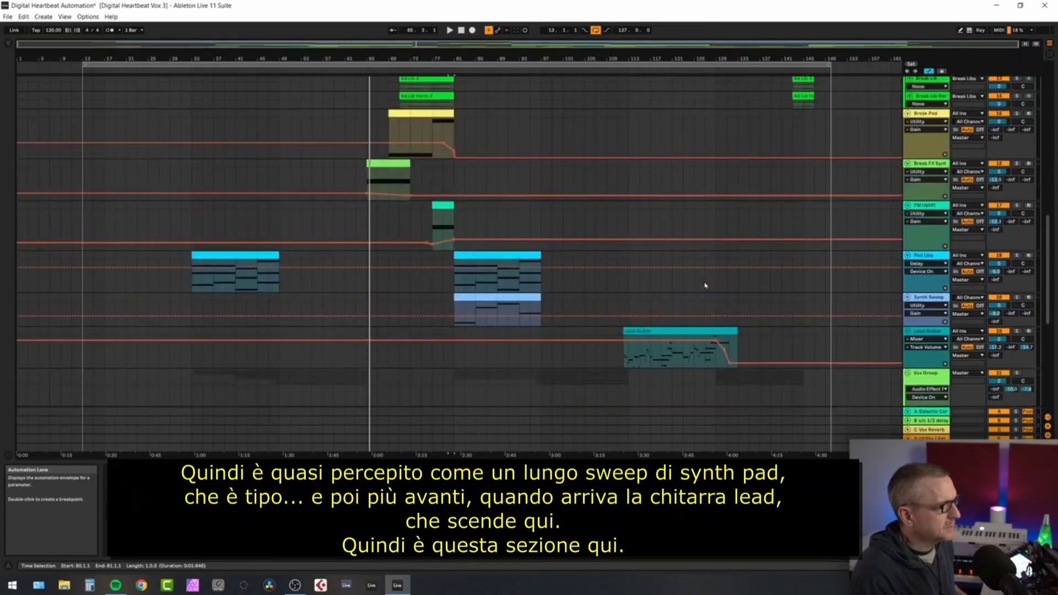
scroll(671, 160, up, 8)
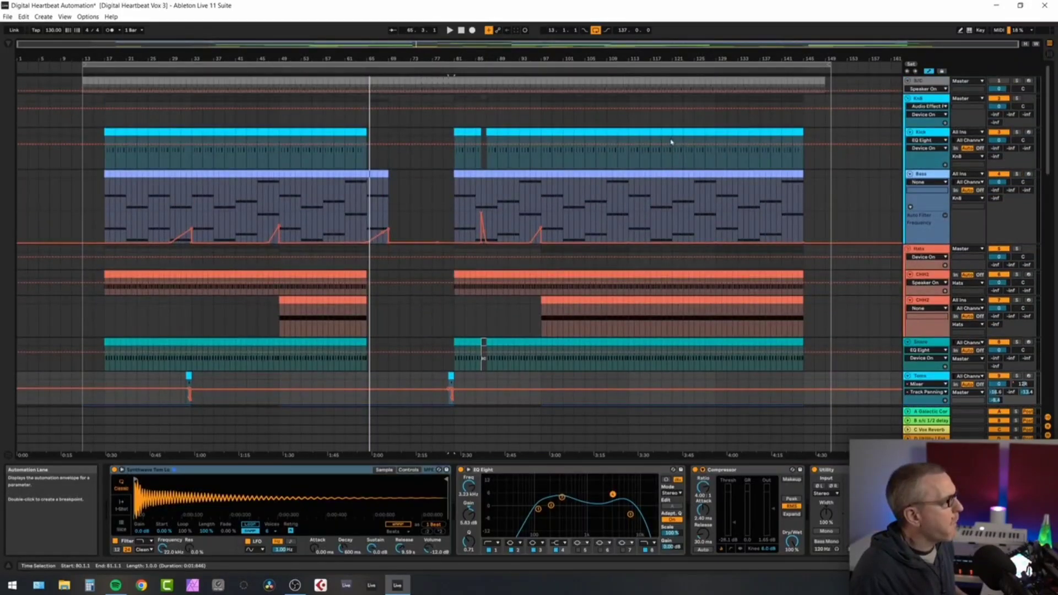
mouse_move(630, 54)
mouse_down()
mouse_move(630, 83)
mouse_move(630, 54)
mouse_up()
scroll(641, 187, down, 6)
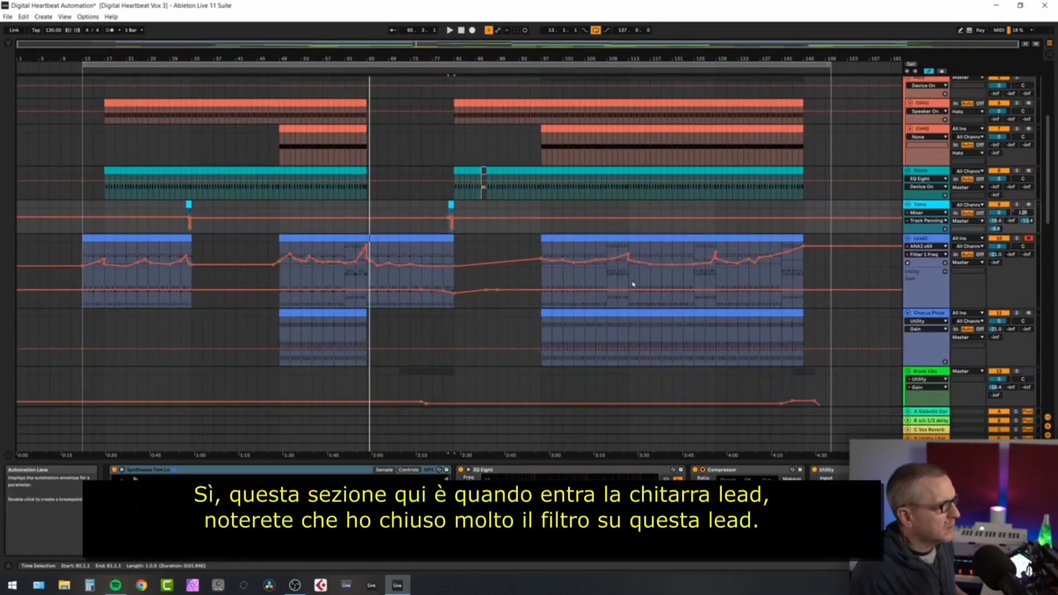
drag(630, 284, 717, 283)
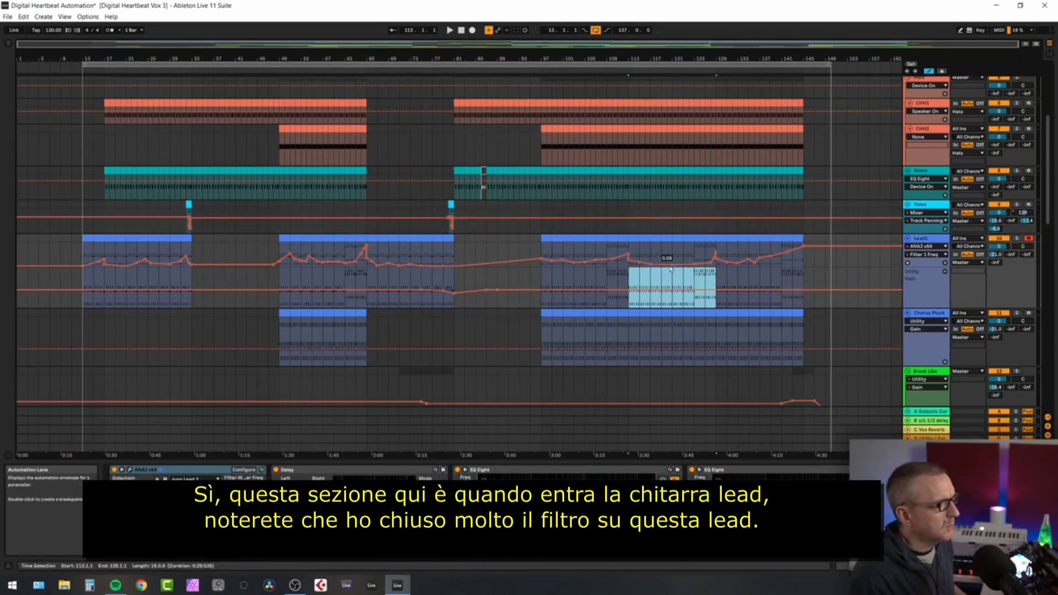
key(space)
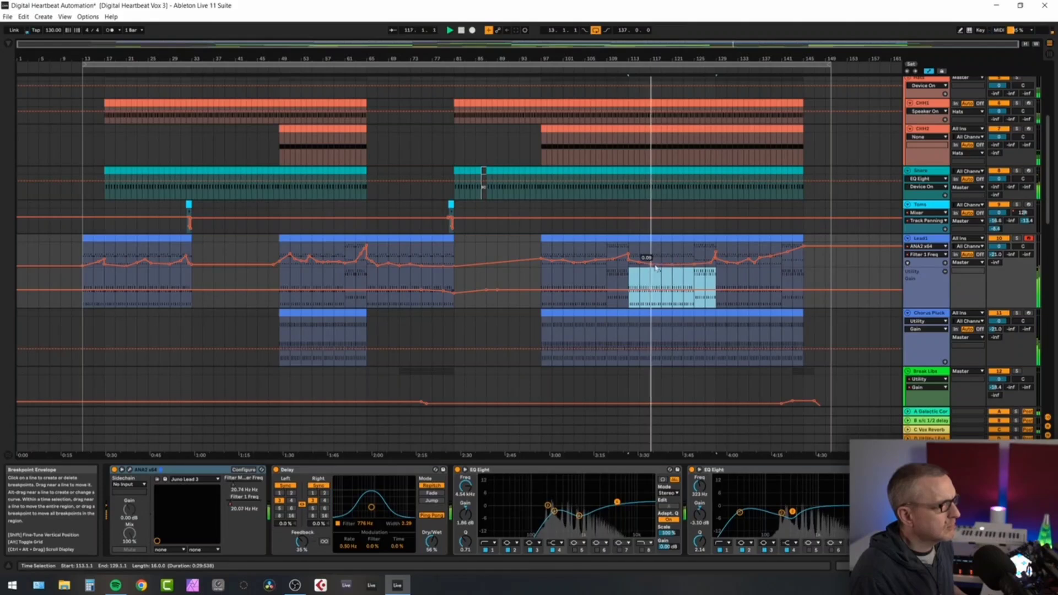
Try the Lead1 Filter 1 Freq automation at 1.00 around bar 120 during playback against the lead guitar, and lower the breakpoint again.
drag(672, 266, 671, 244)
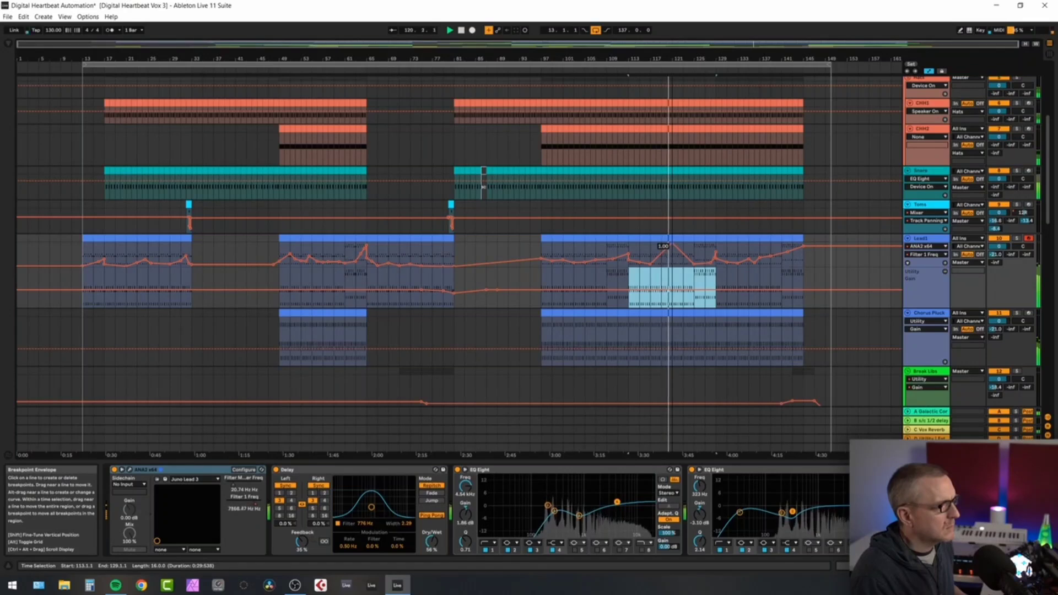
key(space)
drag(672, 244, 672, 269)
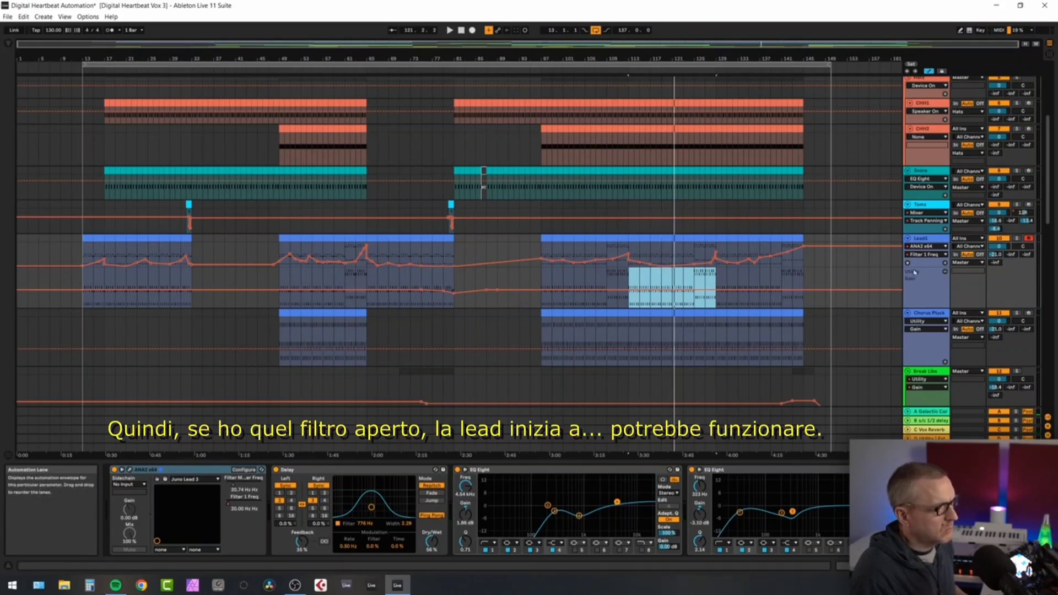
Enlarge the Lead1 automation lane and set the low point of the Filter 1 Freq envelope around bar 119 to 0.07.
drag(901, 267, 901, 307)
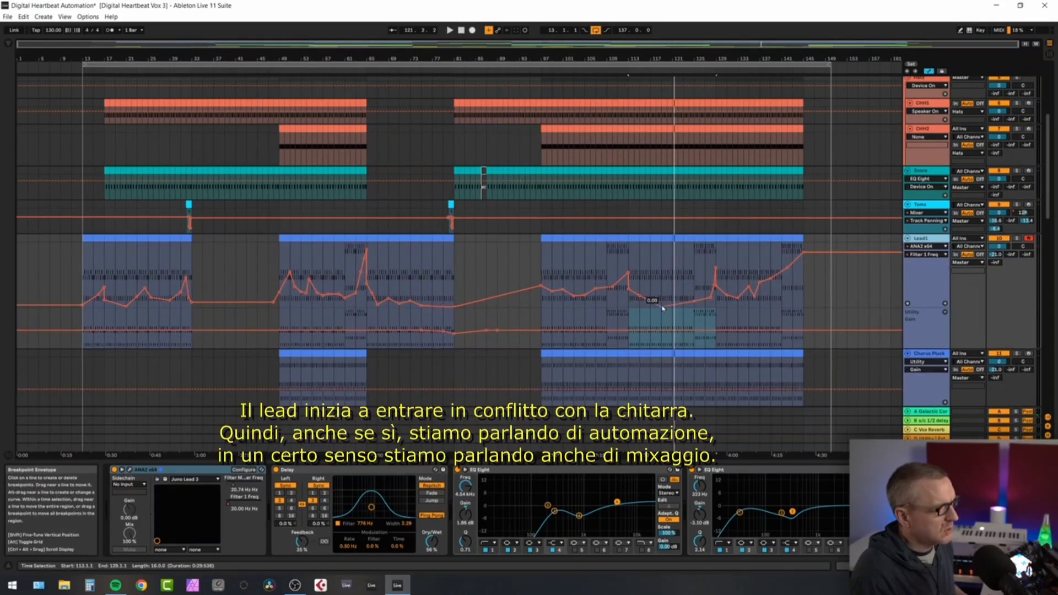
drag(662, 309, 661, 303)
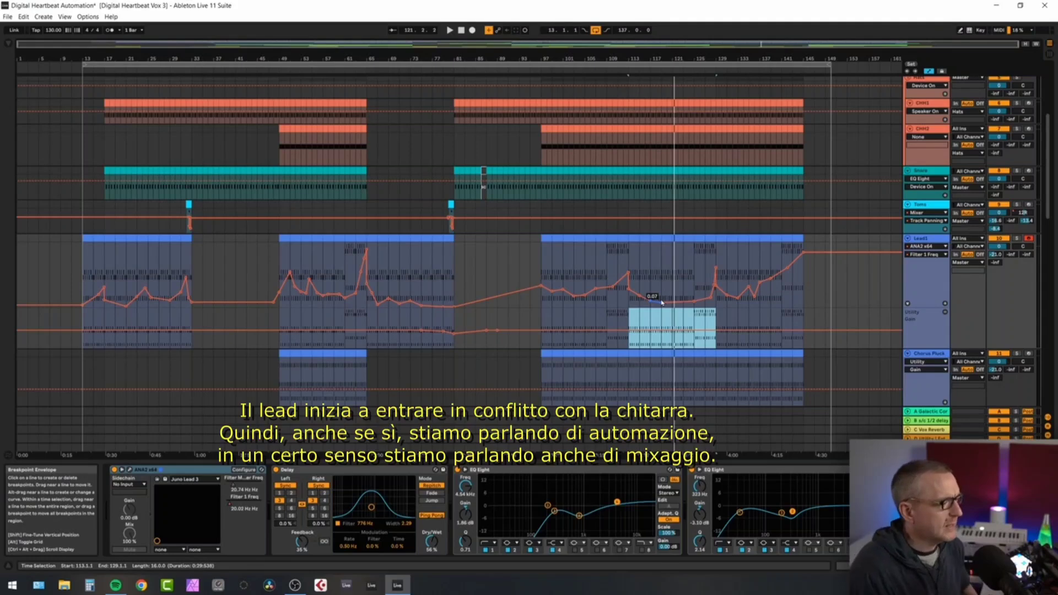
Play the break from about bar 75 to hear the Gain automation on the Break Libs ad-libs.
scroll(623, 287, down, 5)
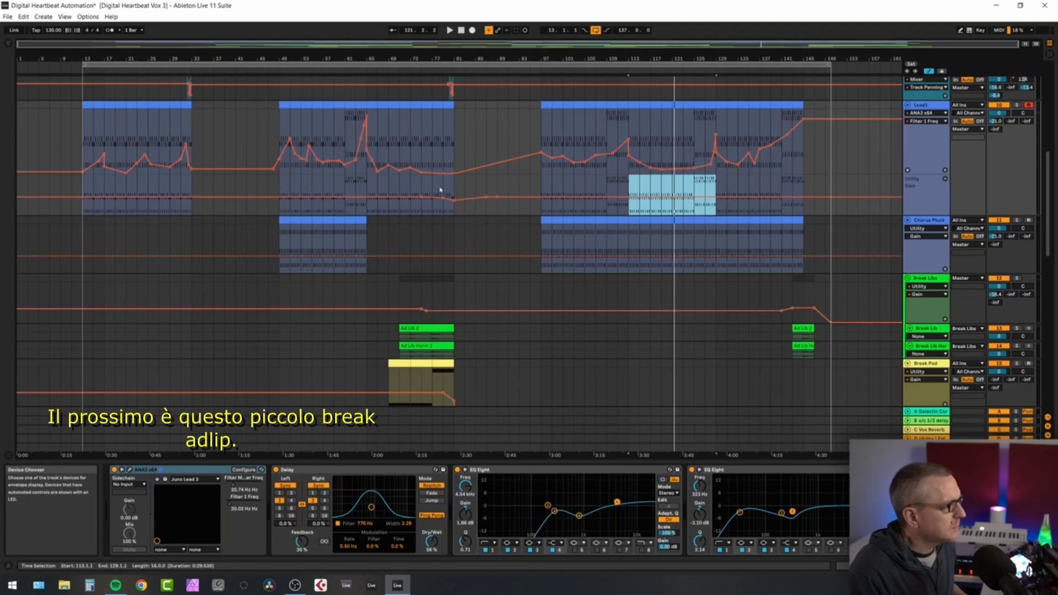
click(421, 77)
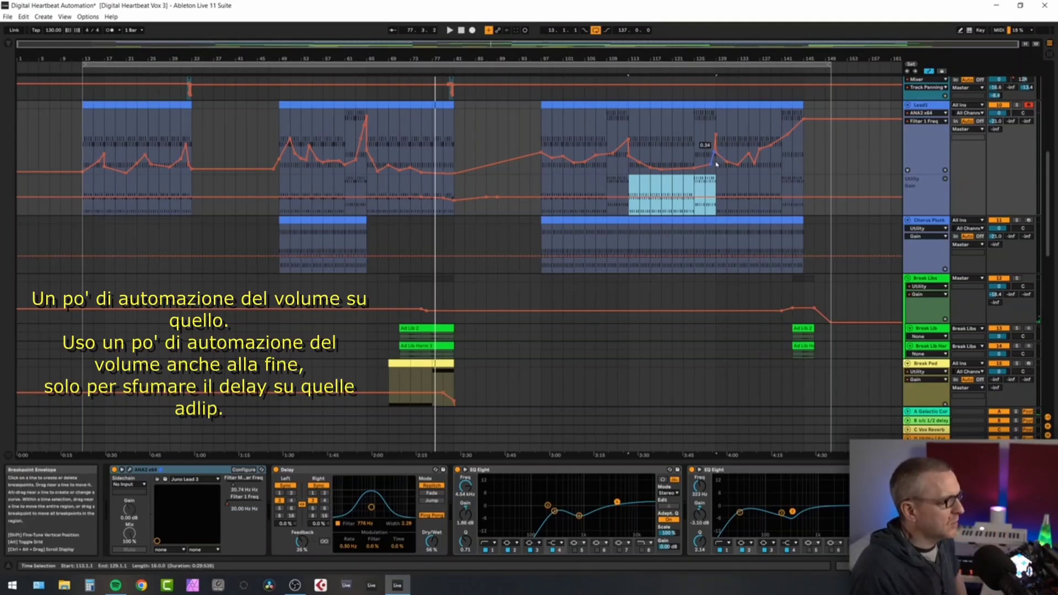
Select the Break Pad clip at bars 77 to 81 and play its Gain fade into the next section.
scroll(716, 164, down, 4)
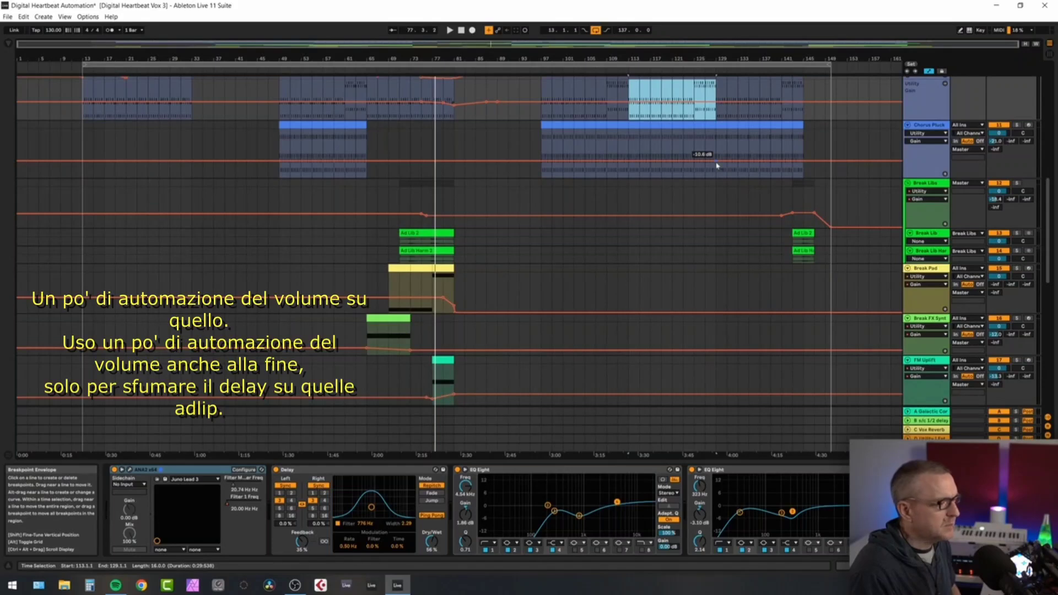
click(438, 271)
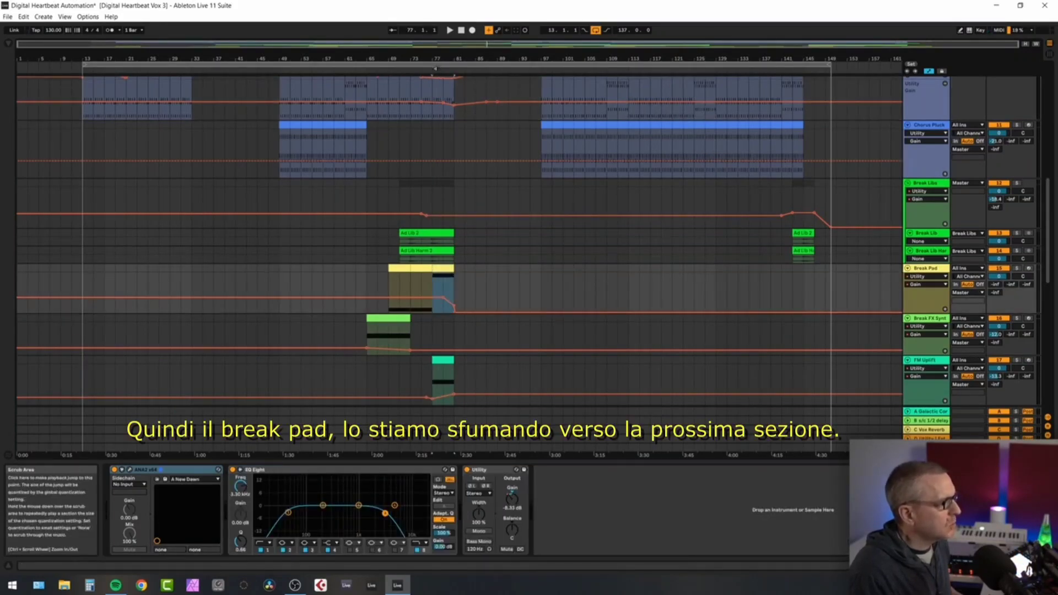
click(436, 69)
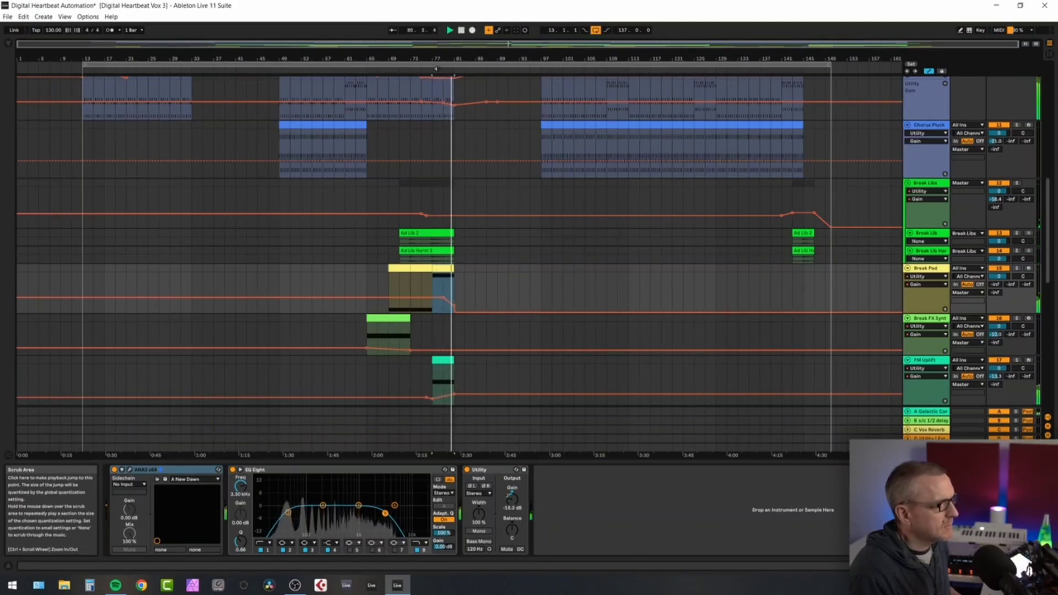
key(space)
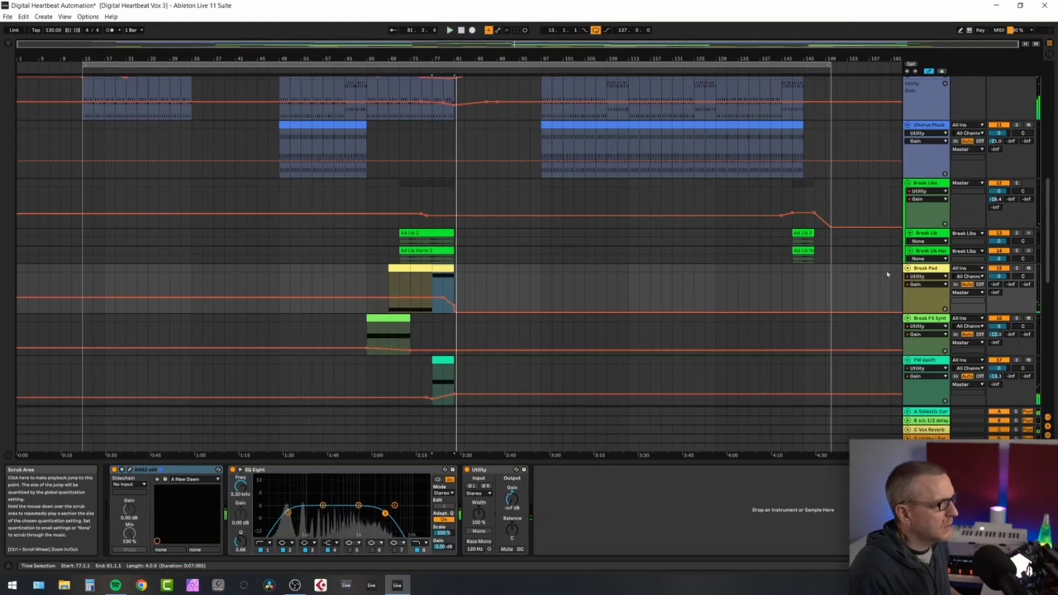
Select the Break FX Synth clip at bars 65 to 73, solo its track, and play through its Gain automation.
click(934, 319)
click(389, 328)
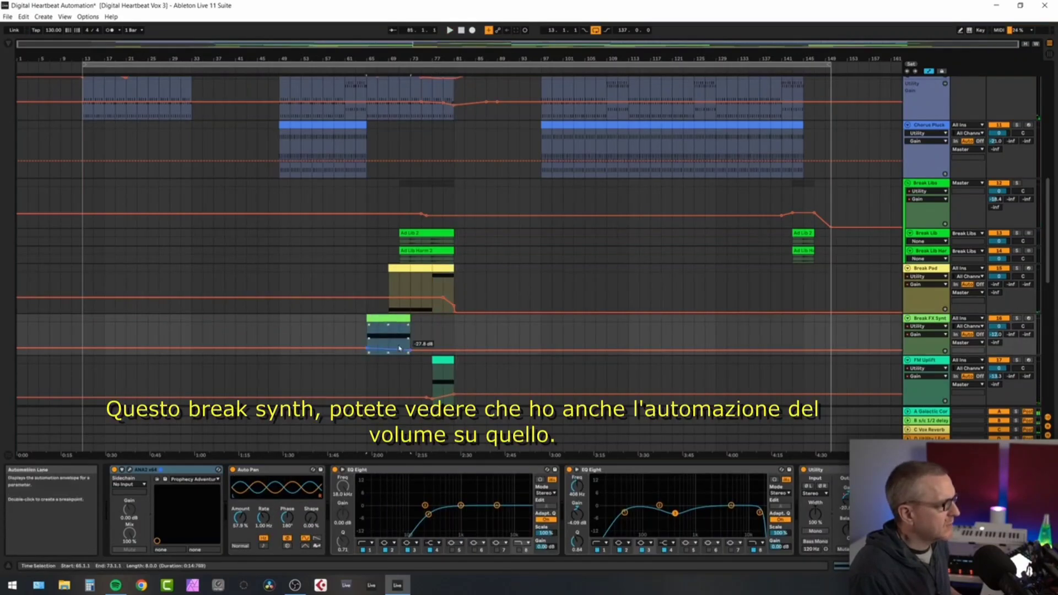
click(1016, 319)
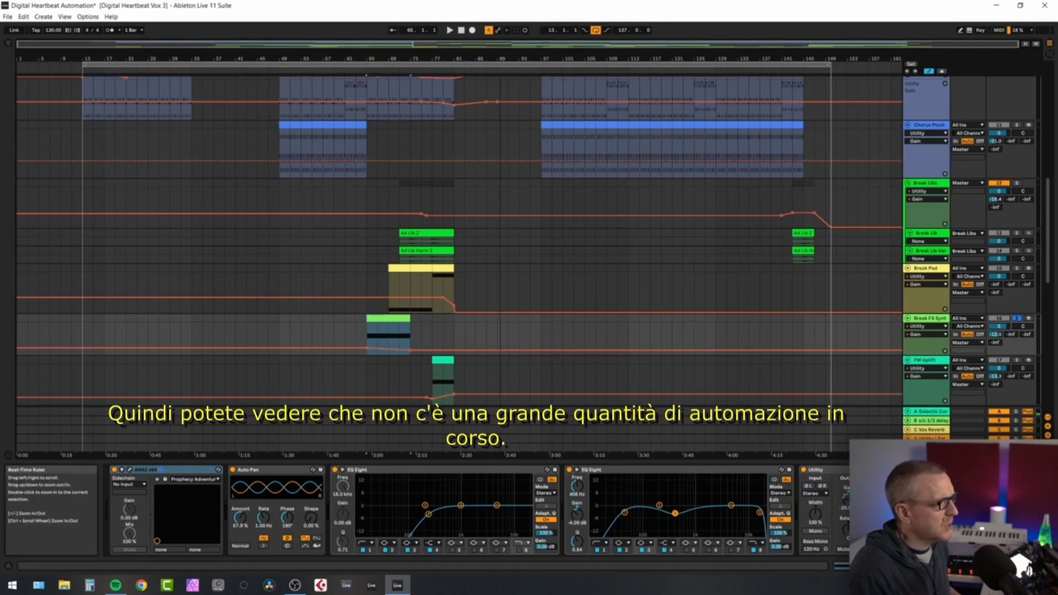
key(space)
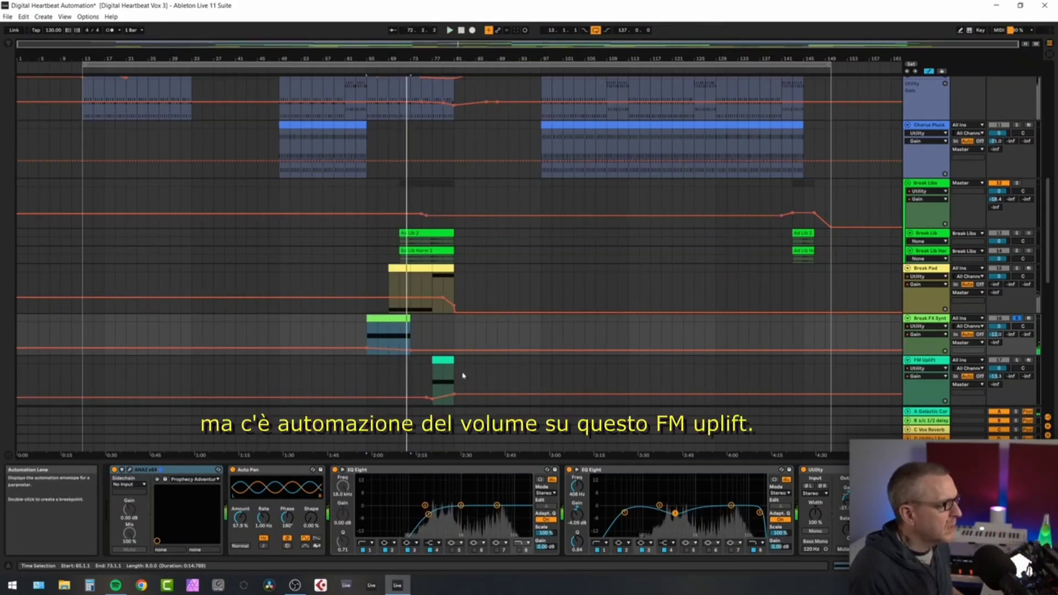
Select the FM Uplift clip before bar 81 to examine its Gain automation.
scroll(461, 371, down, 2)
click(443, 297)
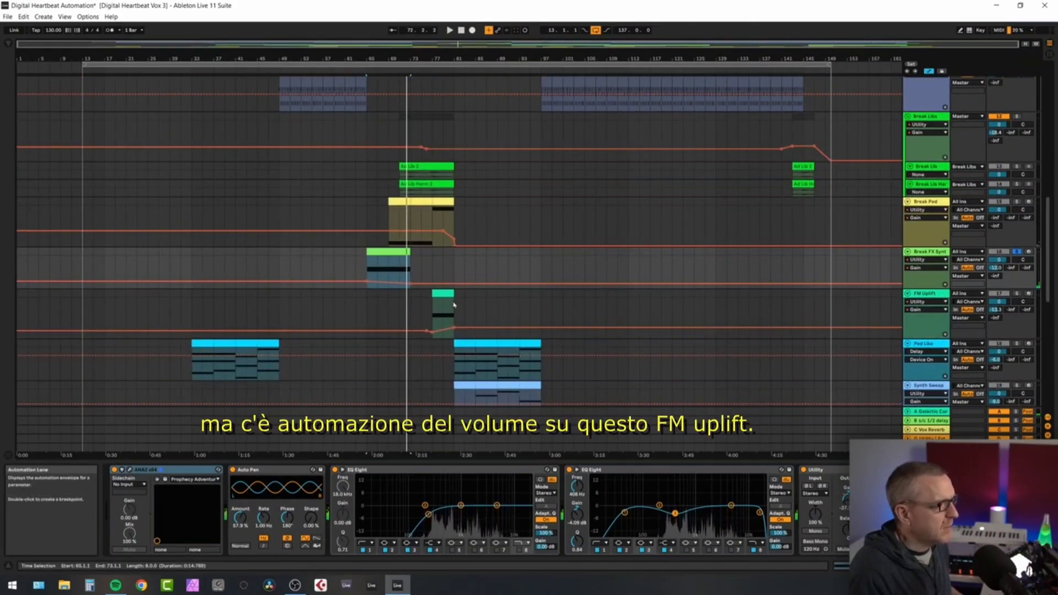